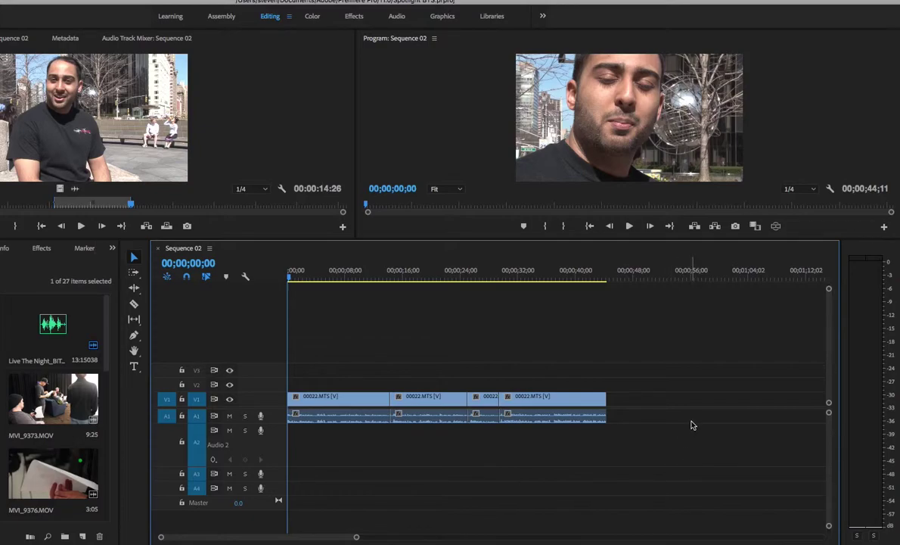
- Click through the interview clips on A1, ending with the first clip selected
click(341, 397)
click(454, 399)
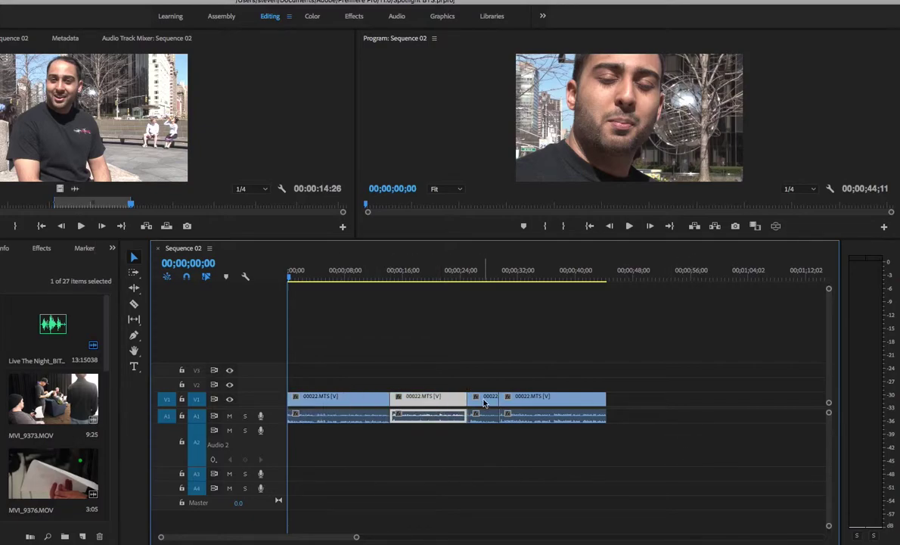
click(533, 399)
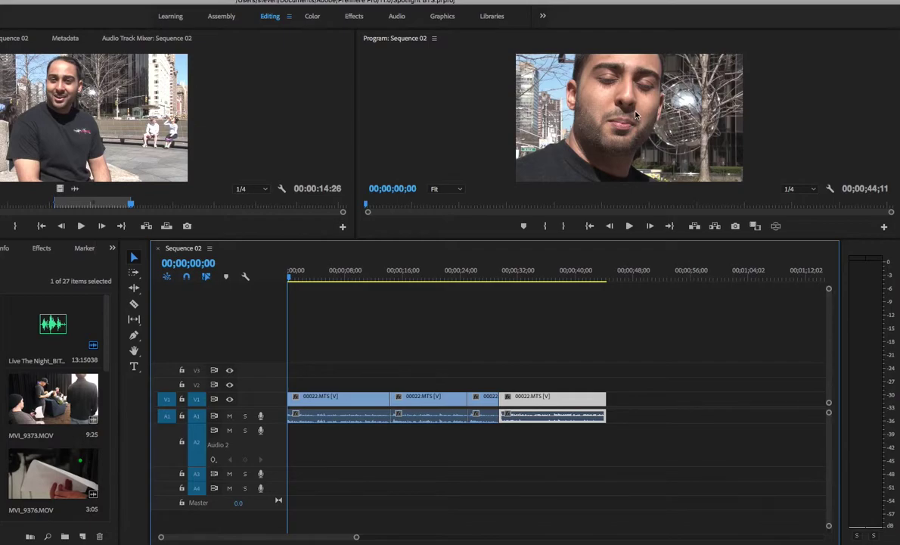
click(371, 442)
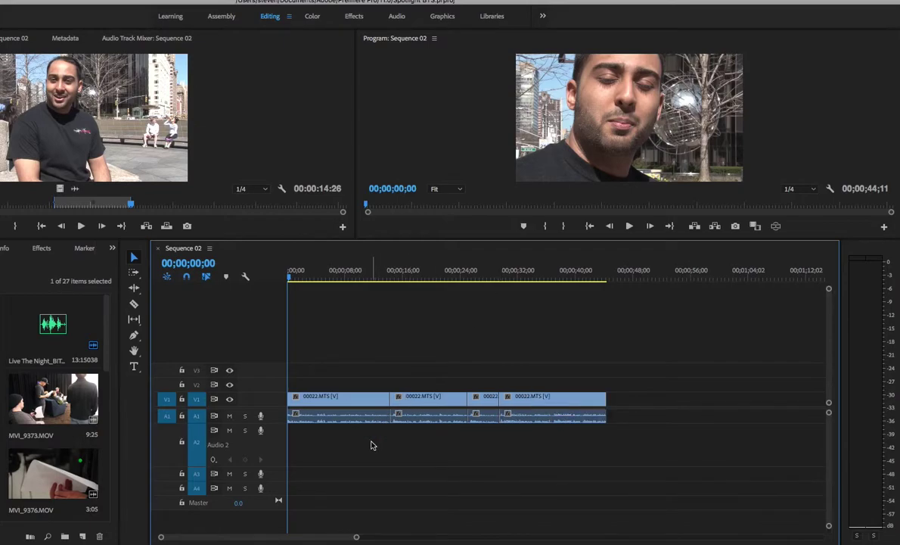
click(341, 403)
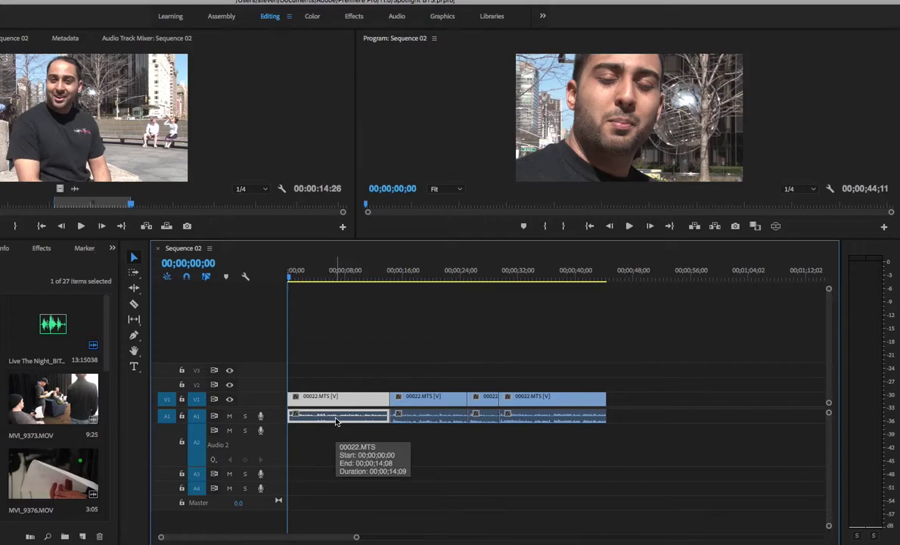
- Expand the Audio 1 track and play the sequence, then replay it from the start
double_click(280, 421)
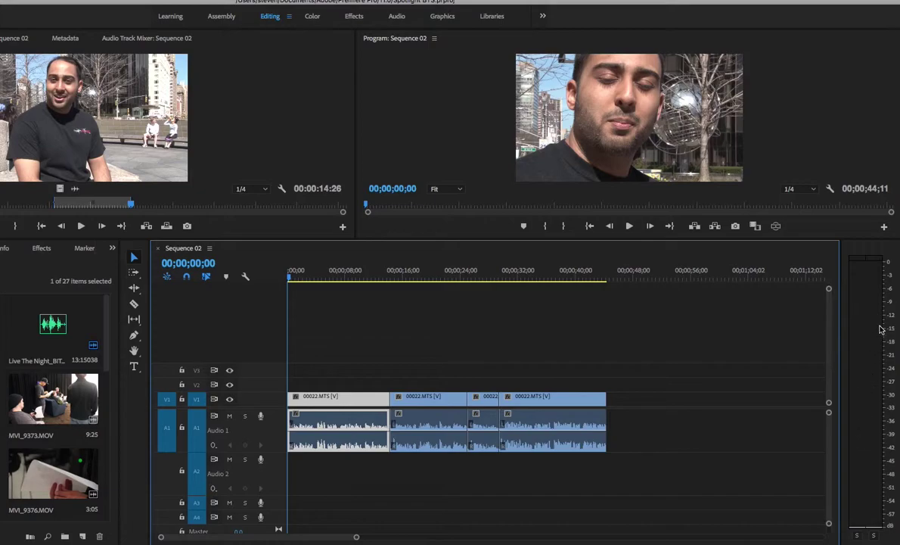
key(space)
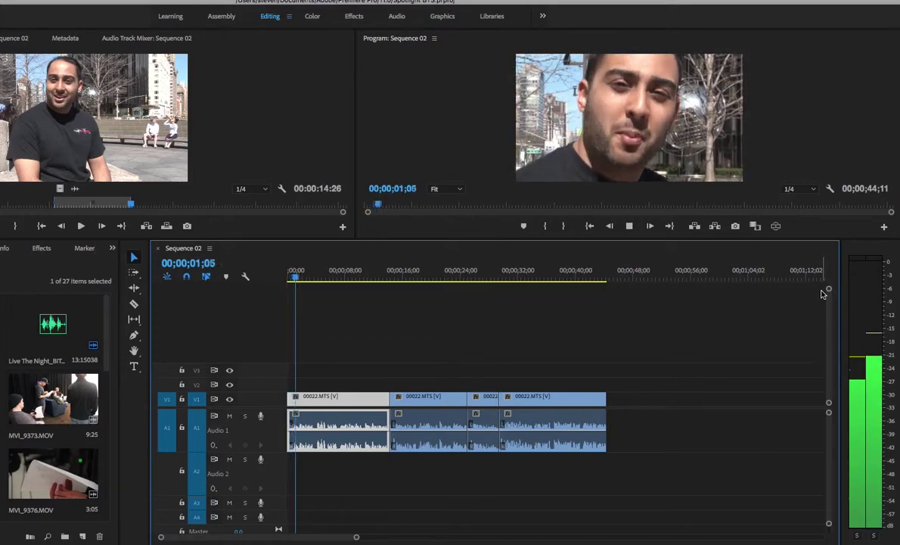
key(XF86AudioRaiseVolume)
key(XF86AudioRaiseVolume)
key(XF86AudioRaiseVolume)
key(XF86AudioRaiseVolume)
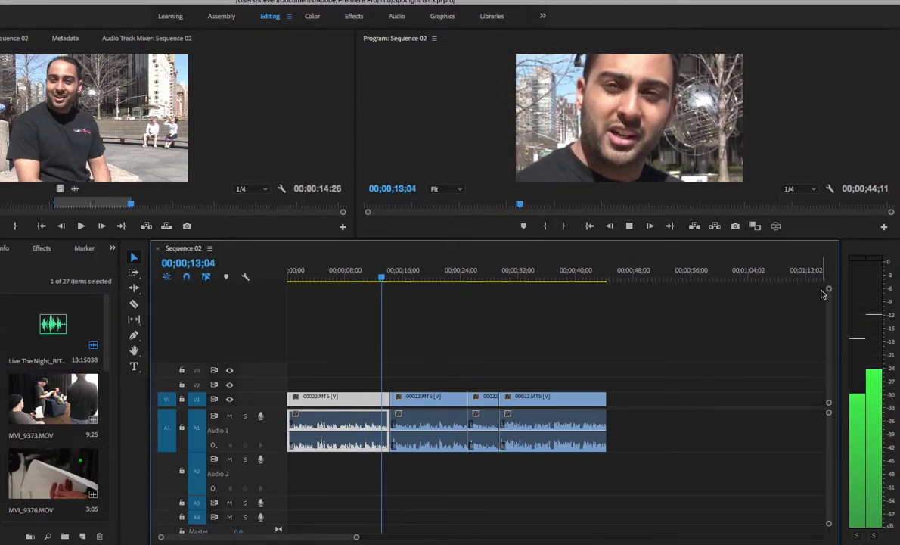
key(space)
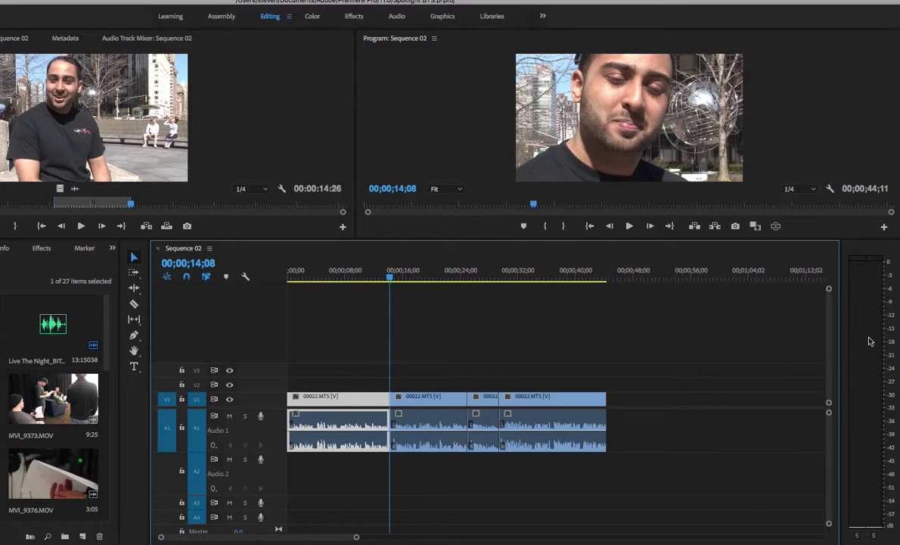
drag(346, 275, 257, 275)
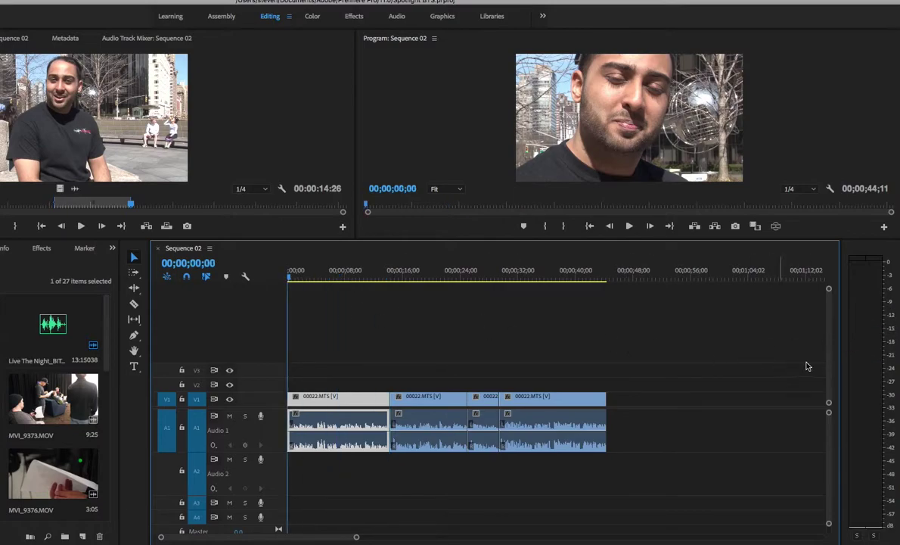
key(space)
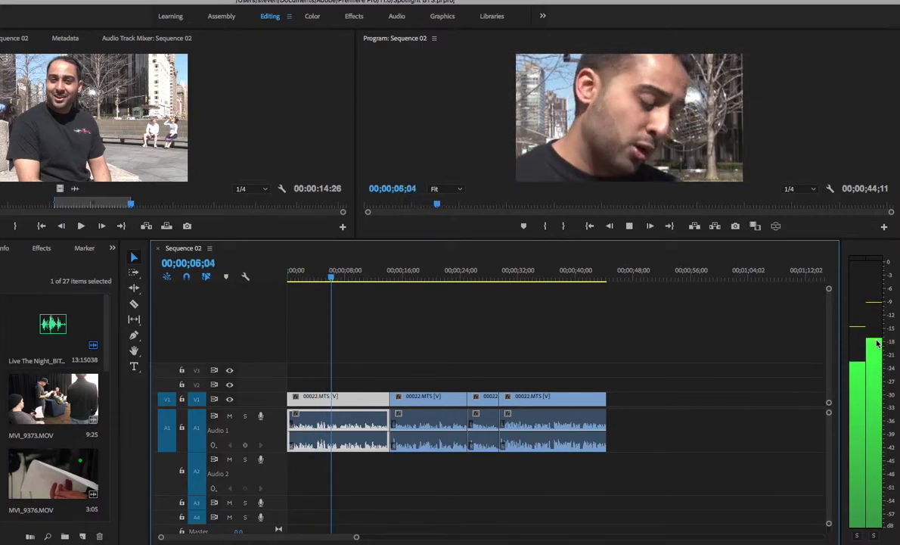
key(space)
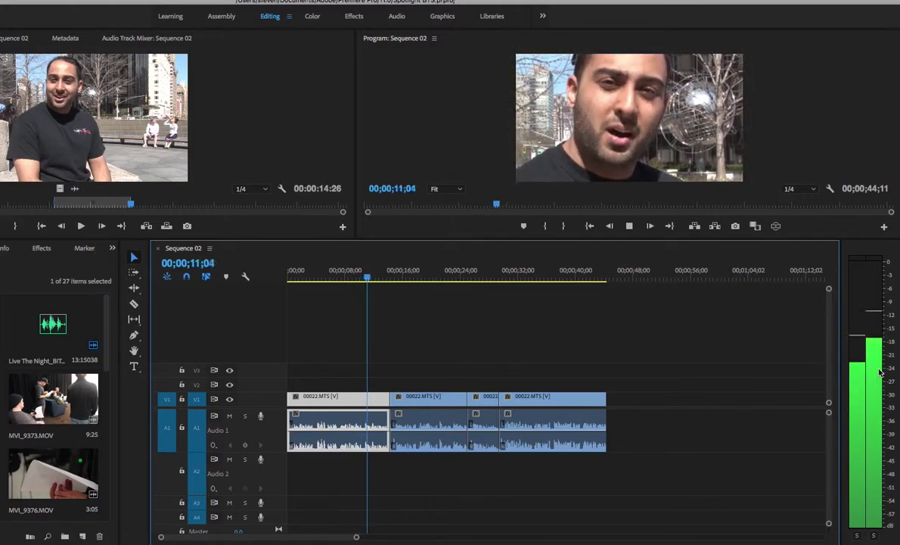
key(space)
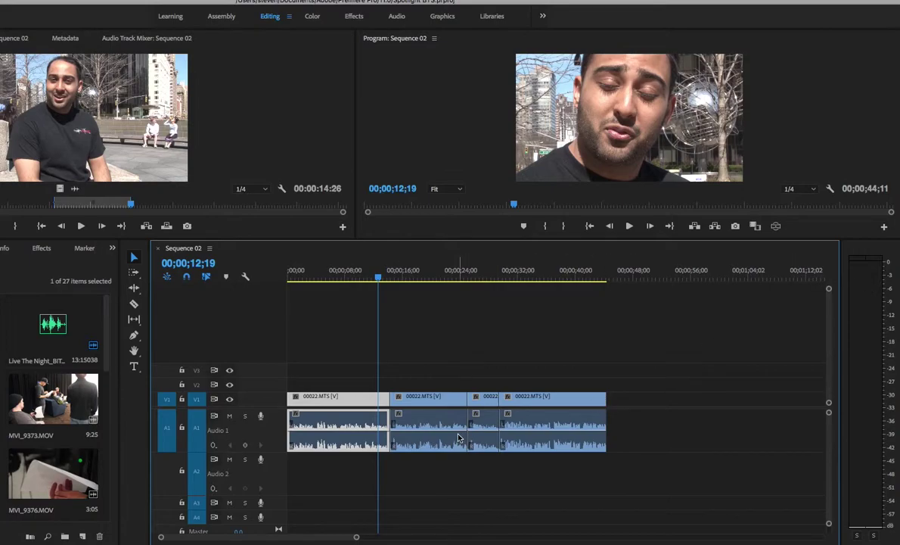
- Drag the first interview clip's volume rubber band down, then play back from the start
click(416, 482)
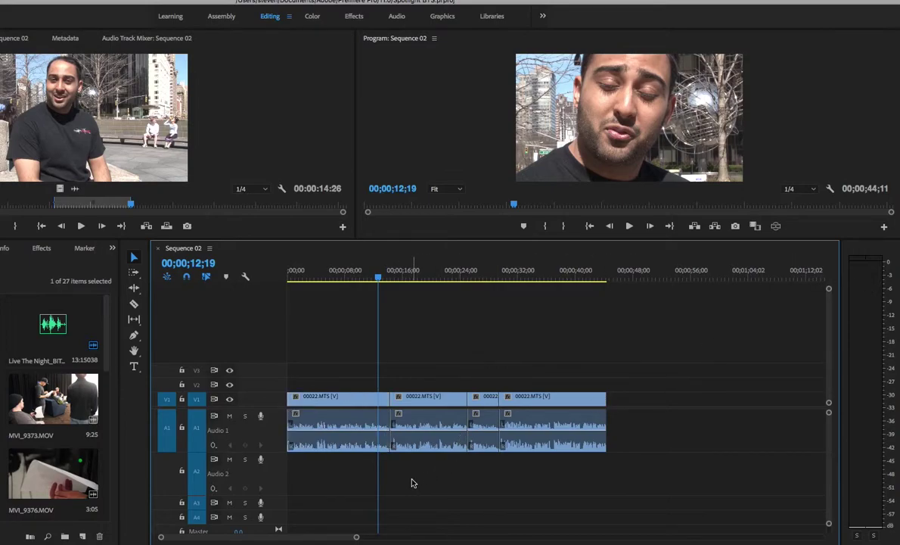
click(356, 423)
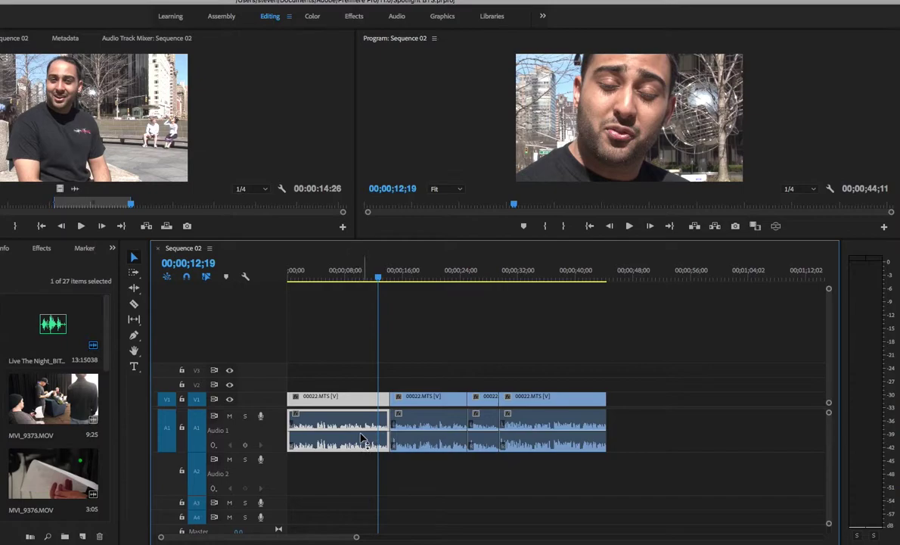
mouse_move(333, 432)
mouse_down()
mouse_move(333, 414)
mouse_move(334, 451)
mouse_up()
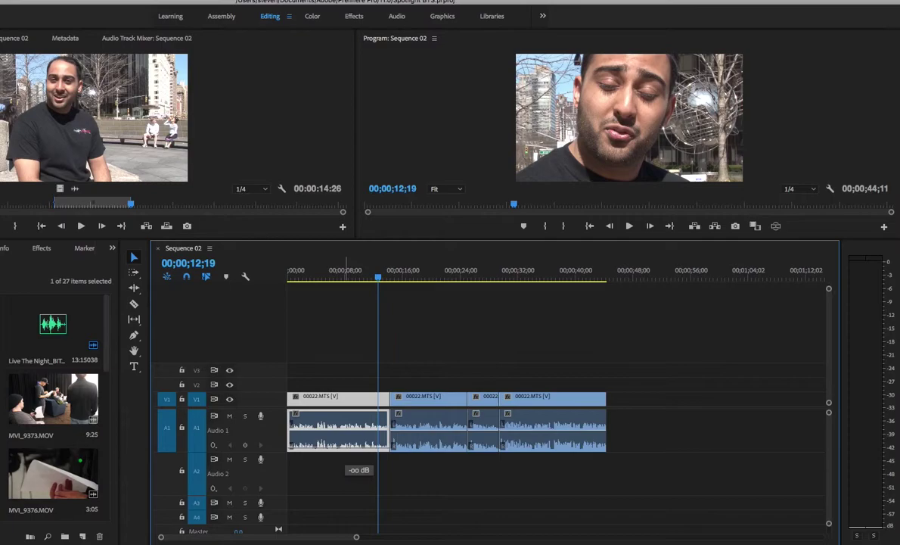
drag(333, 451, 333, 451)
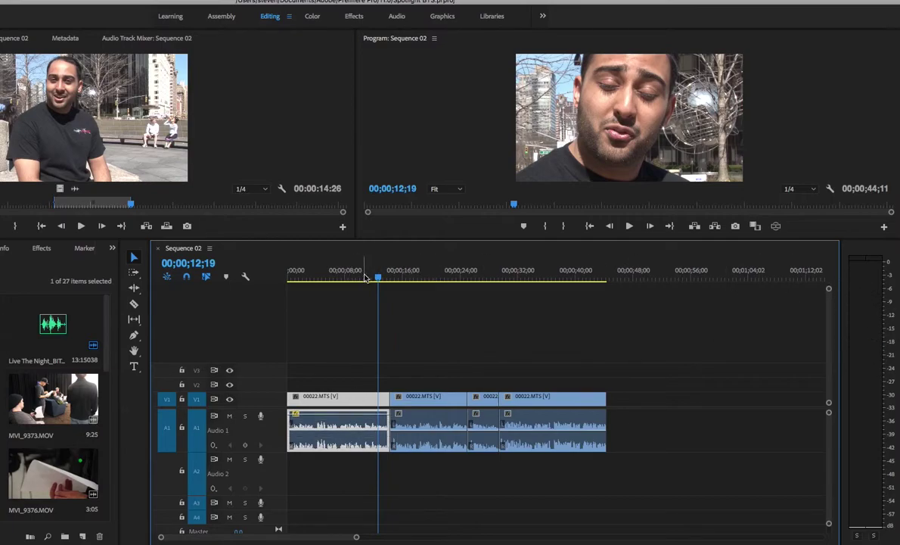
key(Home)
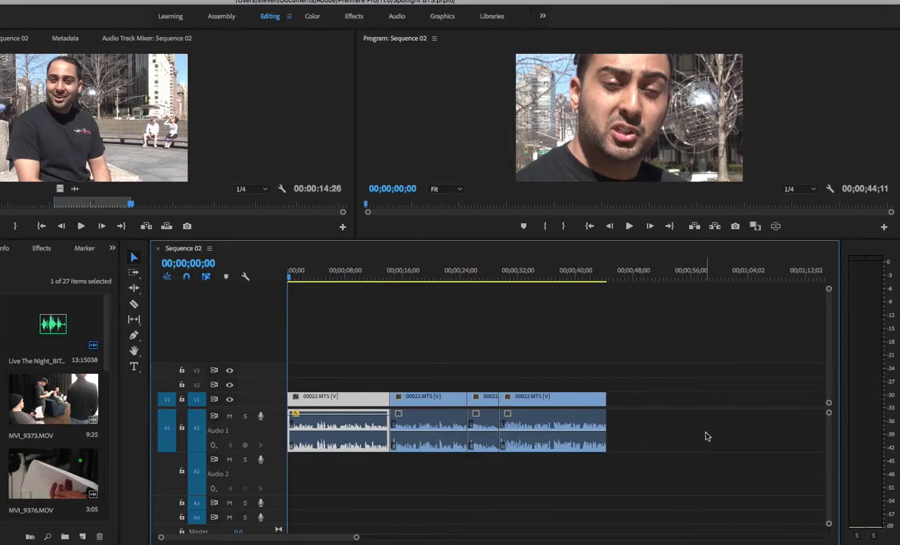
key(space)
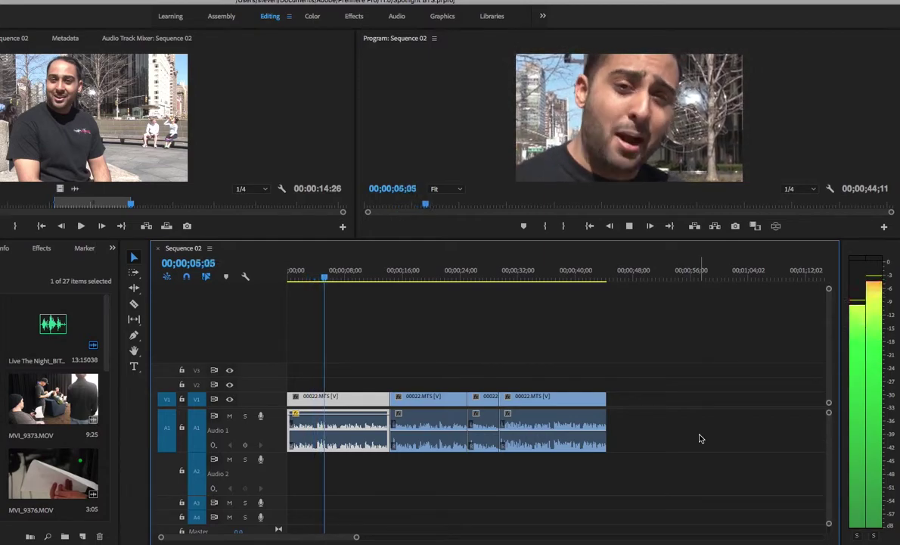
key(space)
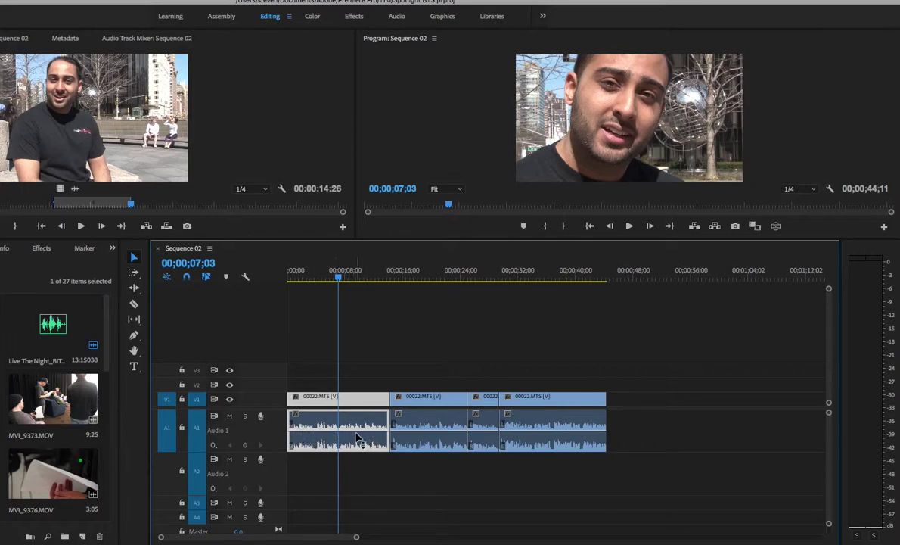
- Keyframe the first clip's volume at its start, 3;16 and 11;00, dipping then rising to about +6 dB
drag(337, 276, 297, 279)
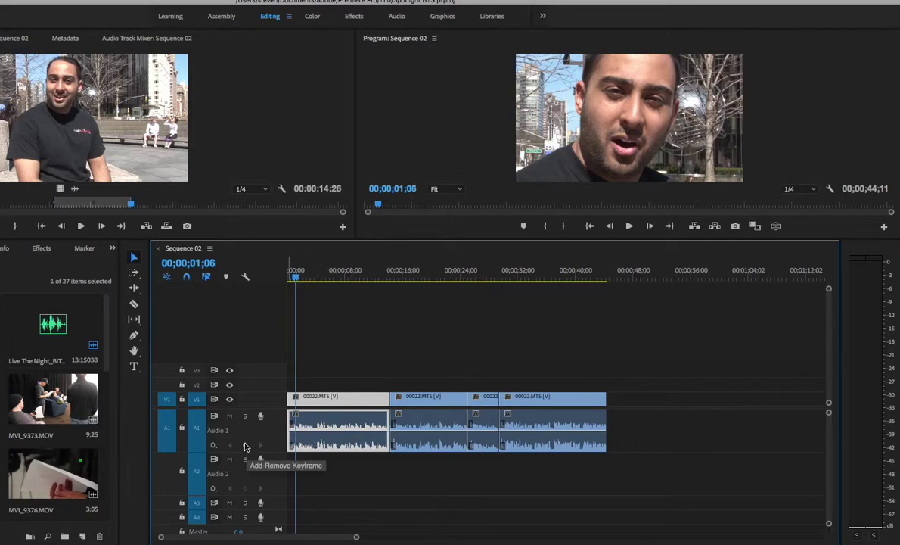
click(245, 447)
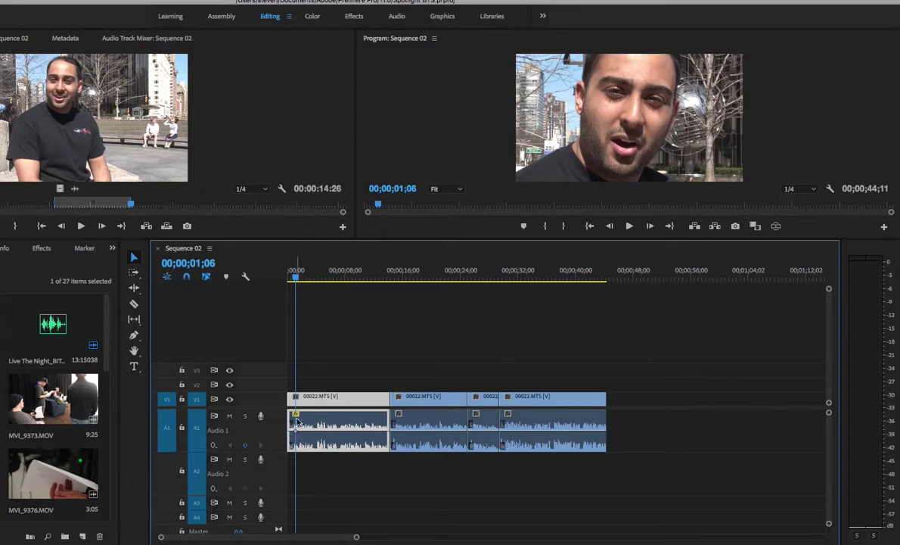
drag(296, 278, 312, 280)
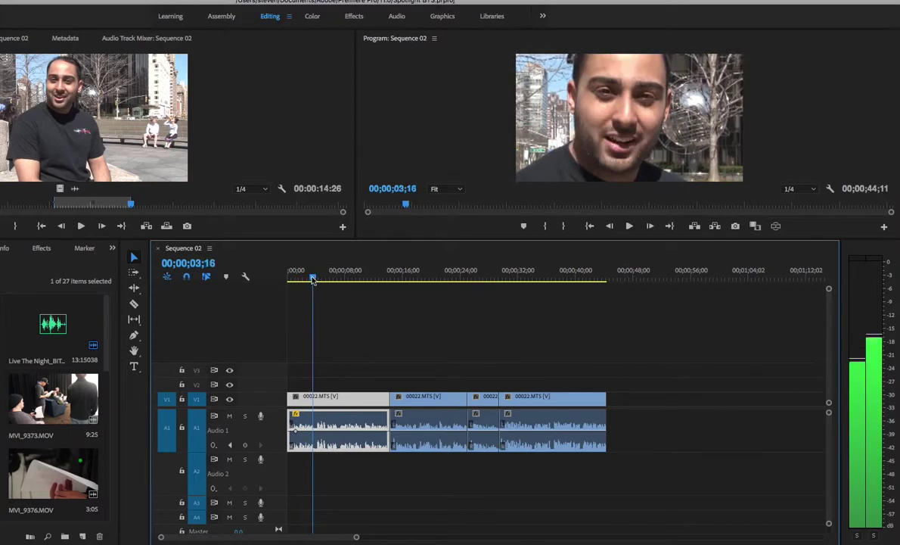
click(245, 446)
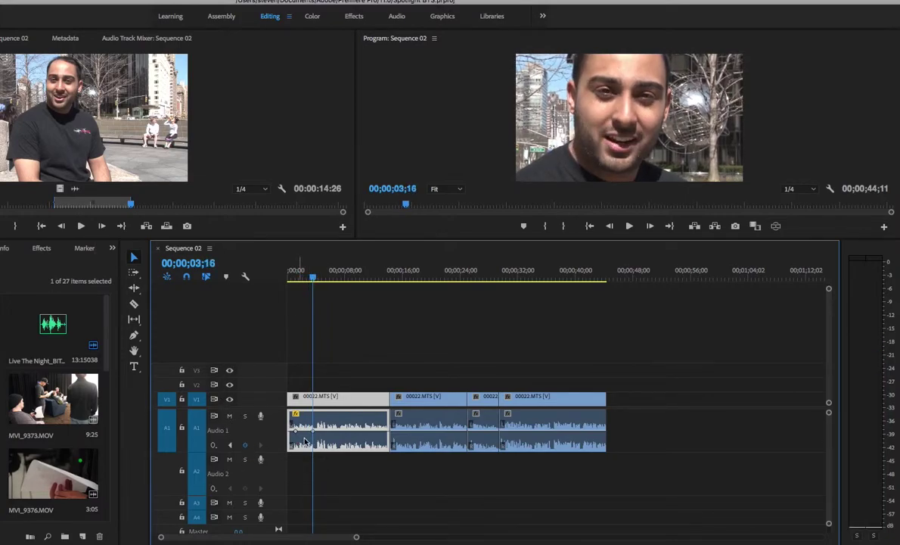
drag(313, 430, 310, 444)
drag(301, 430, 319, 446)
drag(340, 280, 367, 279)
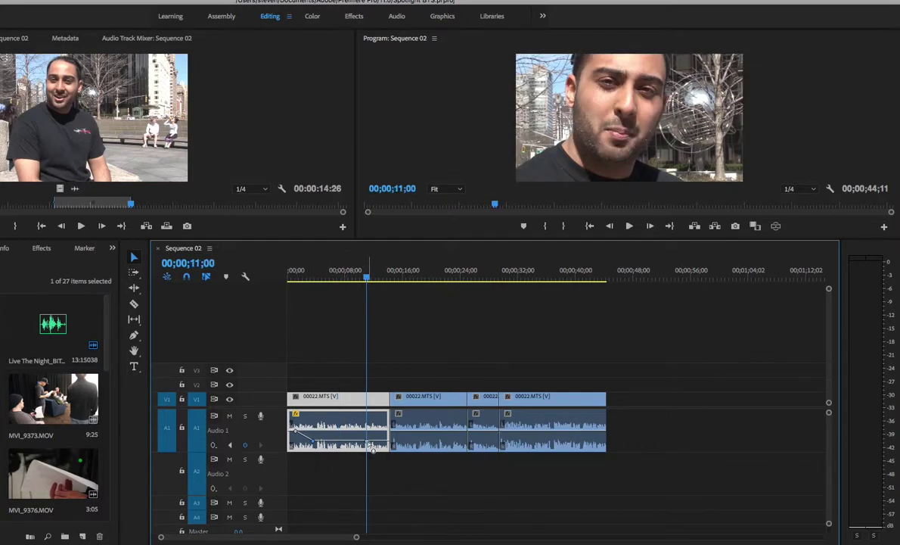
drag(367, 438, 367, 414)
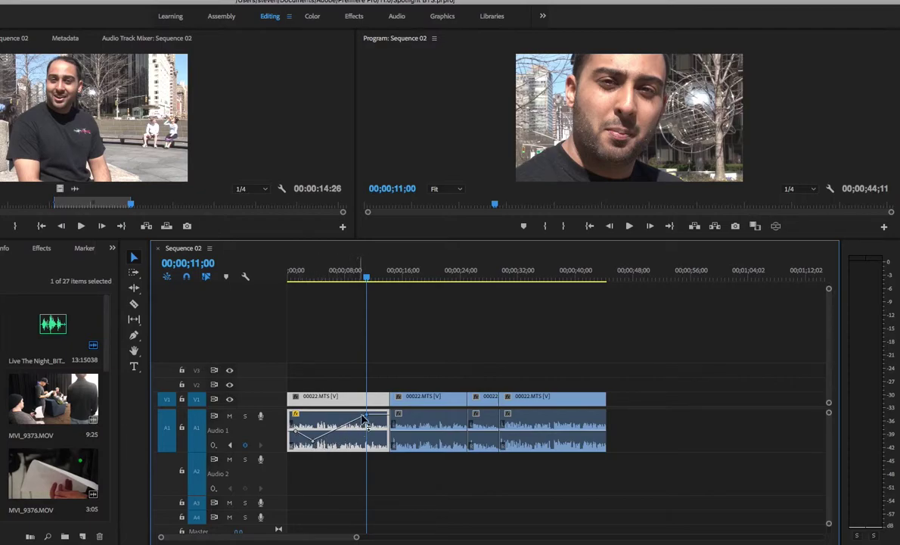
key(Home)
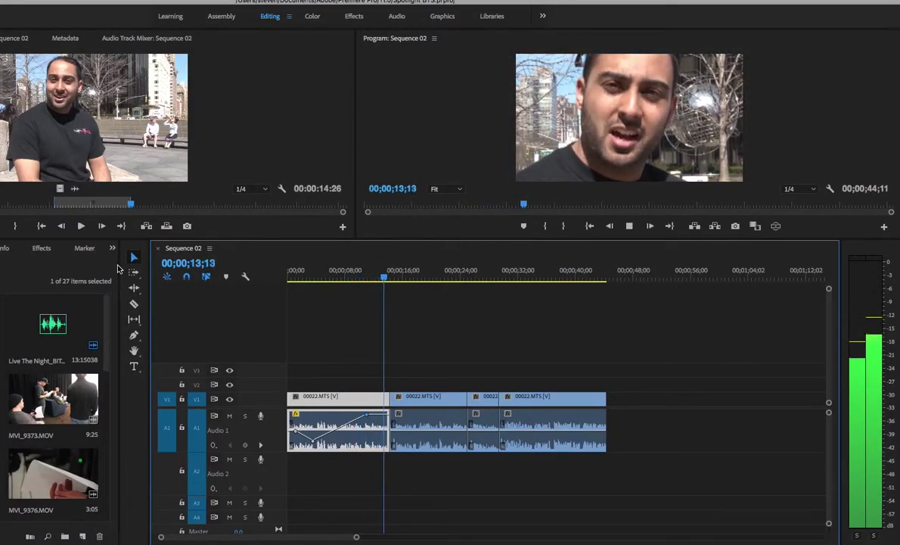
key(space)
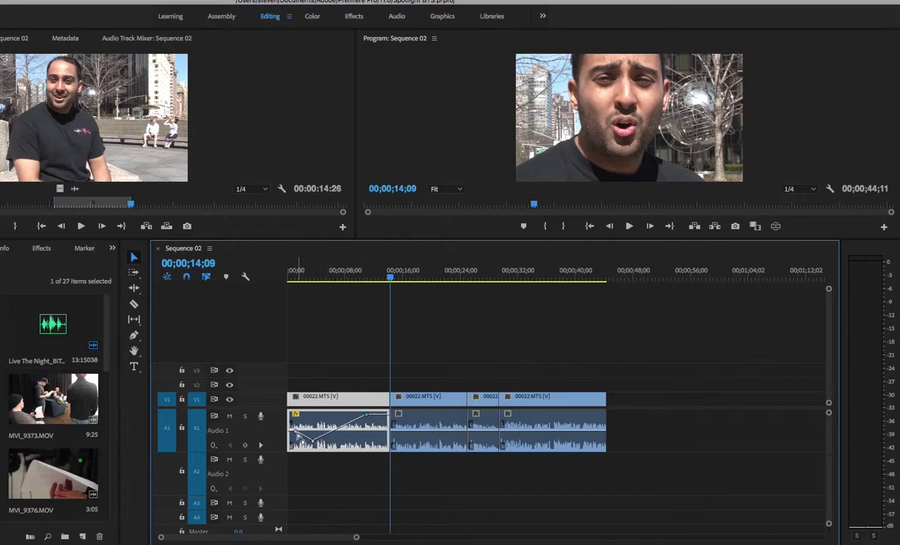
- Delete all three volume keyframes from the first A1 clip and deselect it
right_click(298, 435)
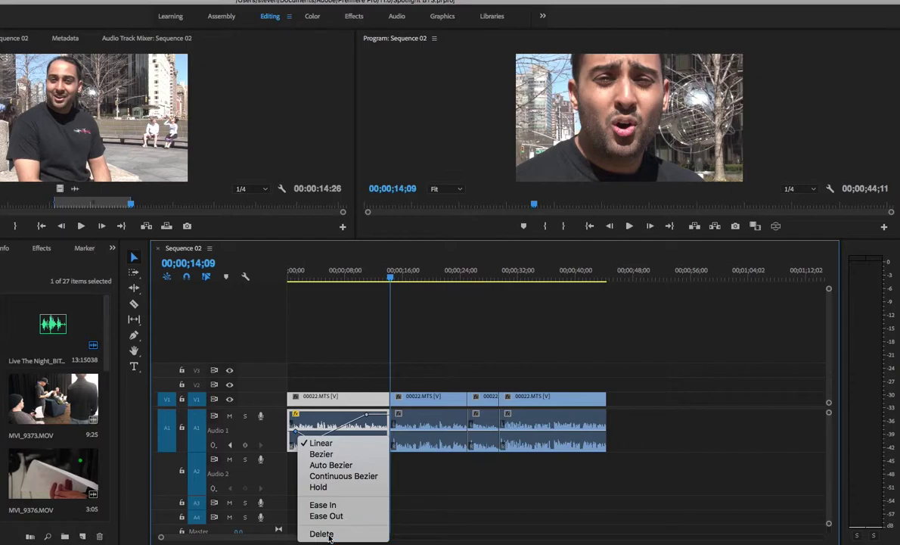
click(314, 532)
right_click(314, 441)
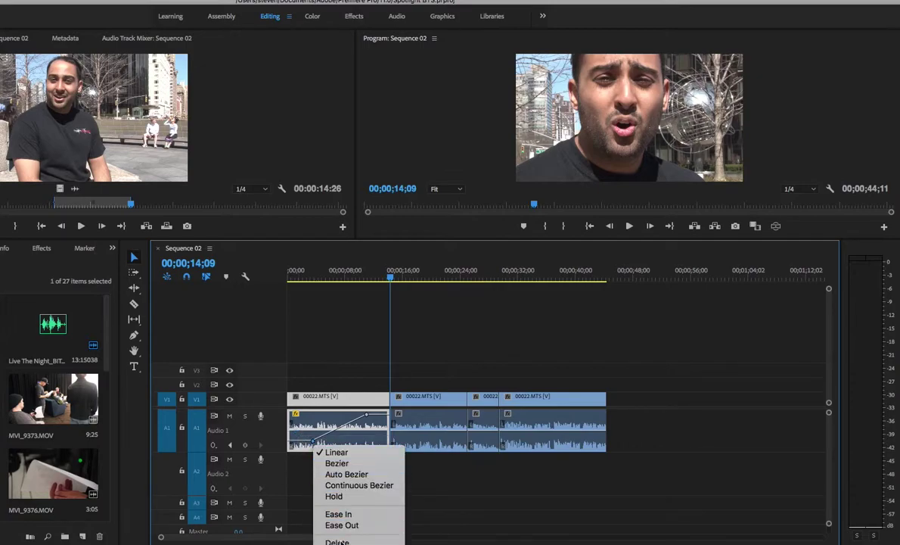
click(329, 538)
right_click(371, 414)
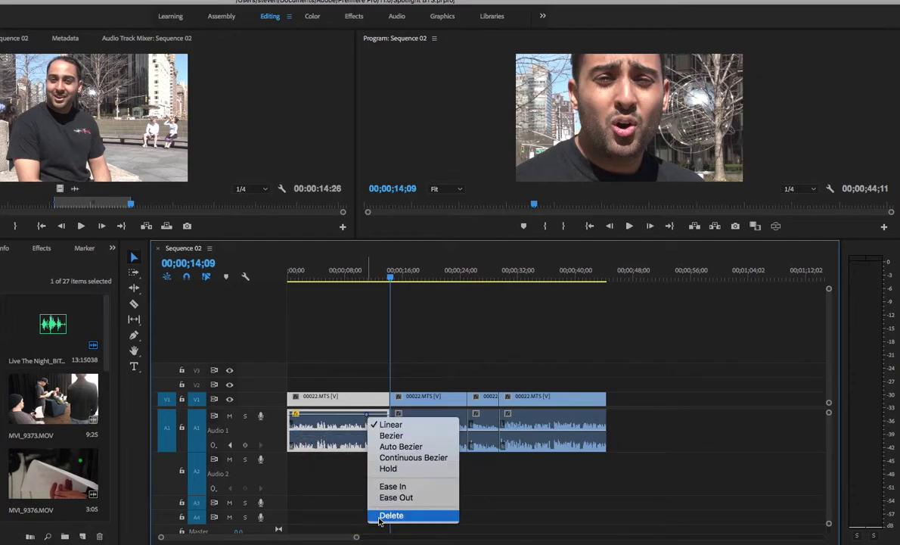
click(373, 512)
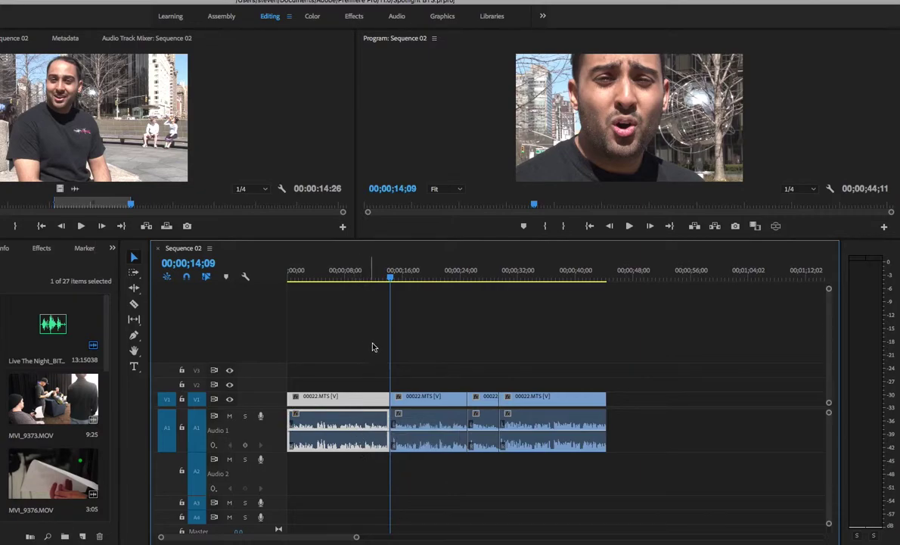
click(335, 375)
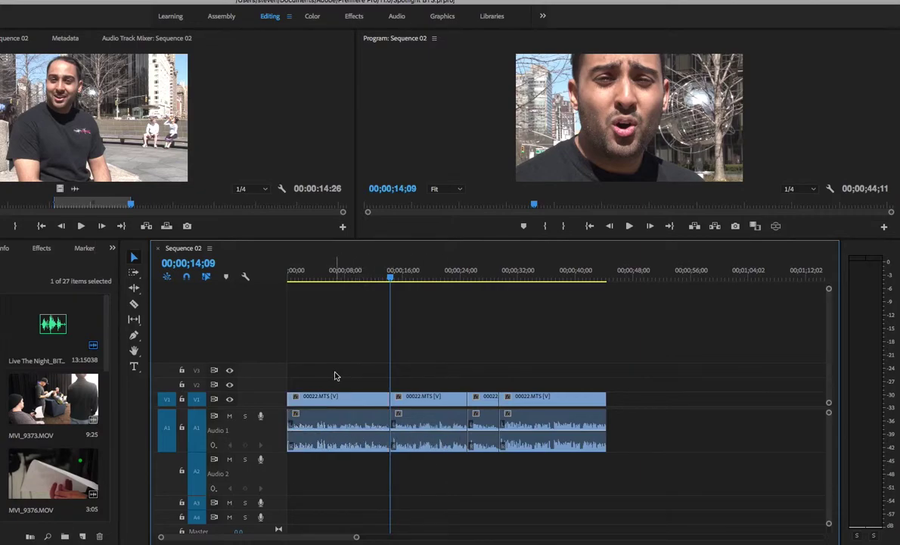
right_click(337, 422)
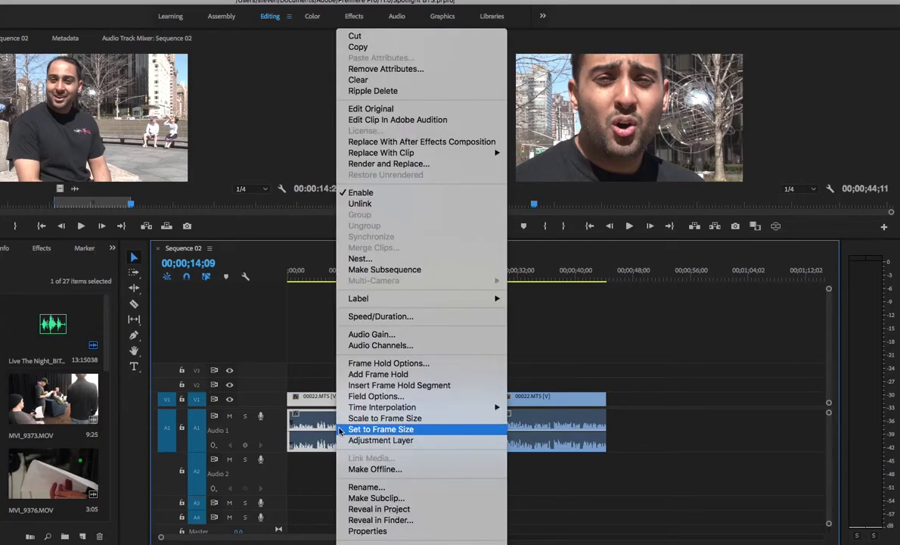
click(410, 337)
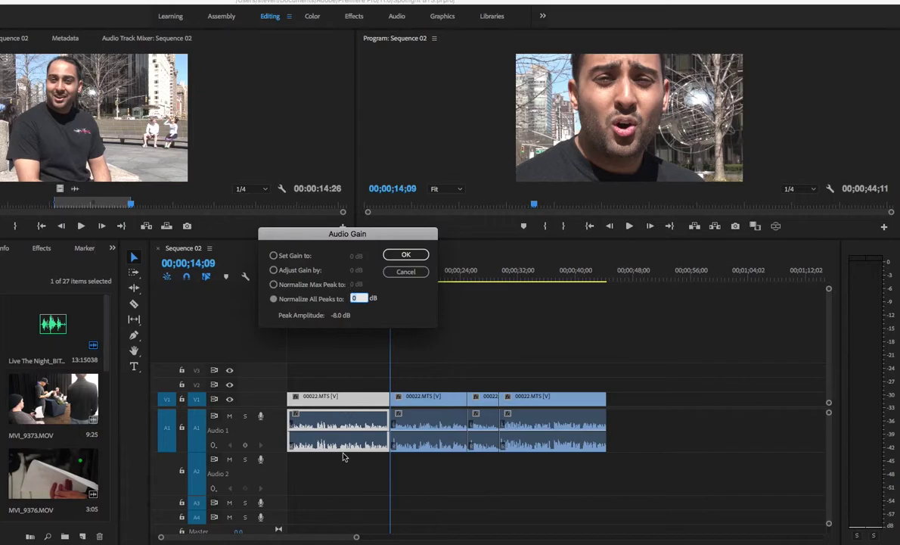
click(292, 273)
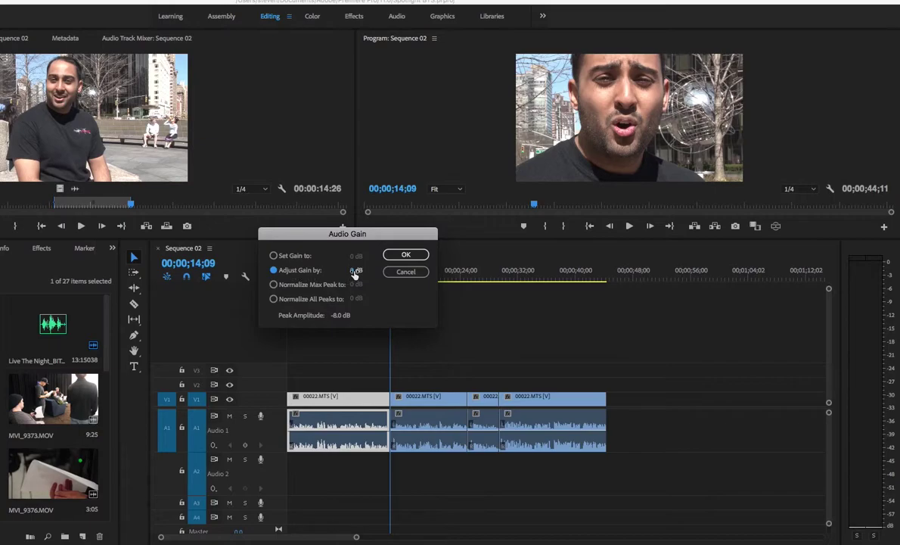
click(354, 271)
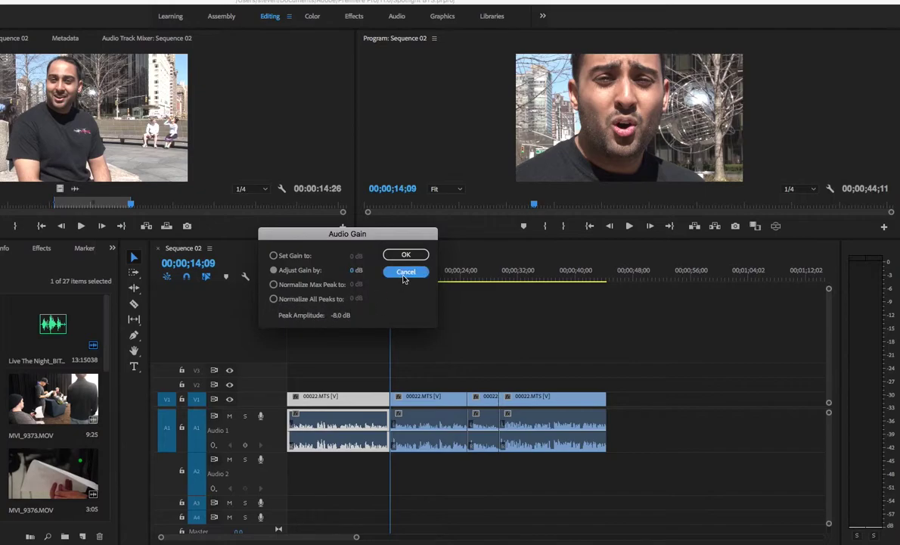
click(404, 279)
- Select all four interview clips and apply Audio Gain with Normalize All Peaks to -3 dB
click(647, 484)
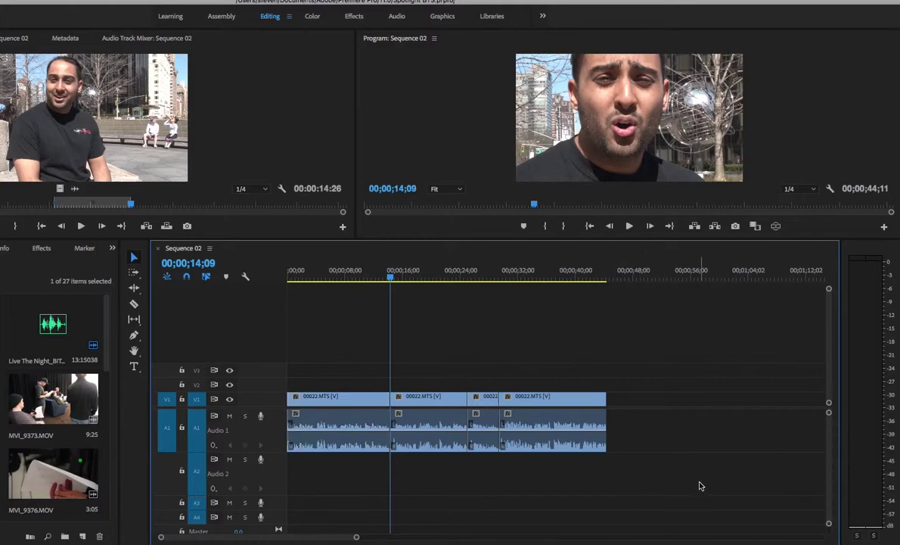
drag(700, 482, 314, 426)
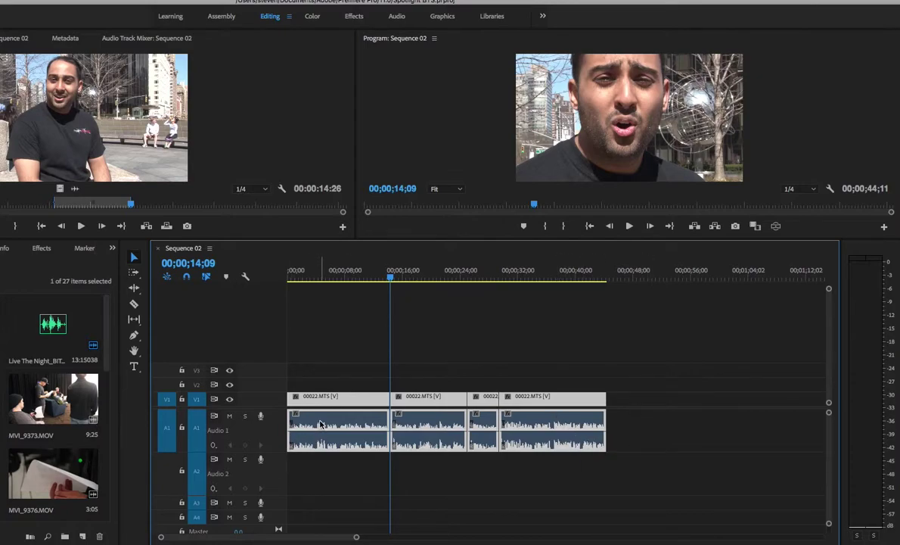
right_click(321, 424)
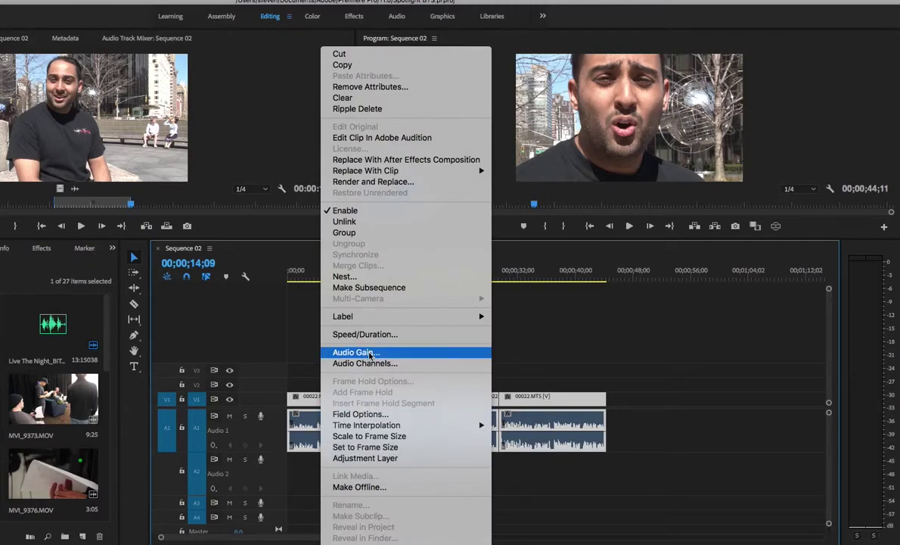
click(370, 354)
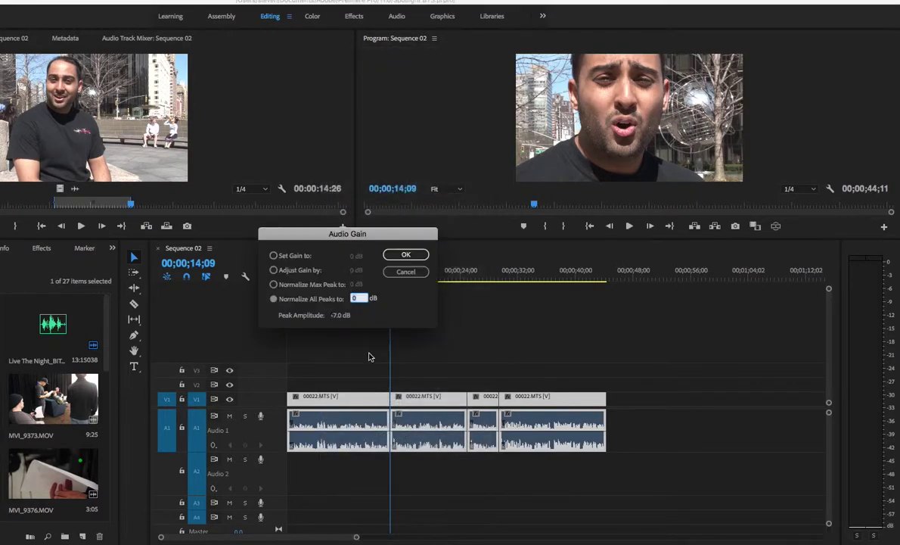
click(274, 299)
click(356, 298)
click(355, 299)
click(409, 256)
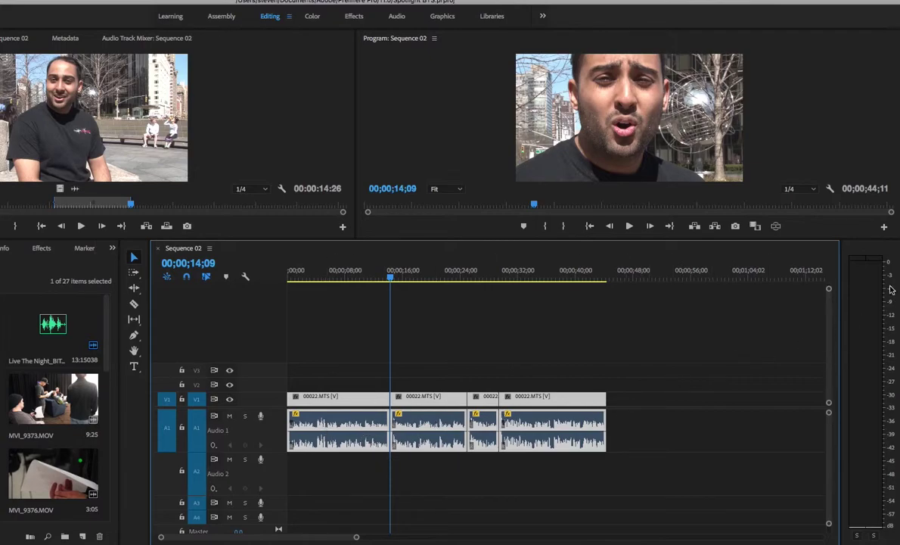
drag(333, 280, 206, 277)
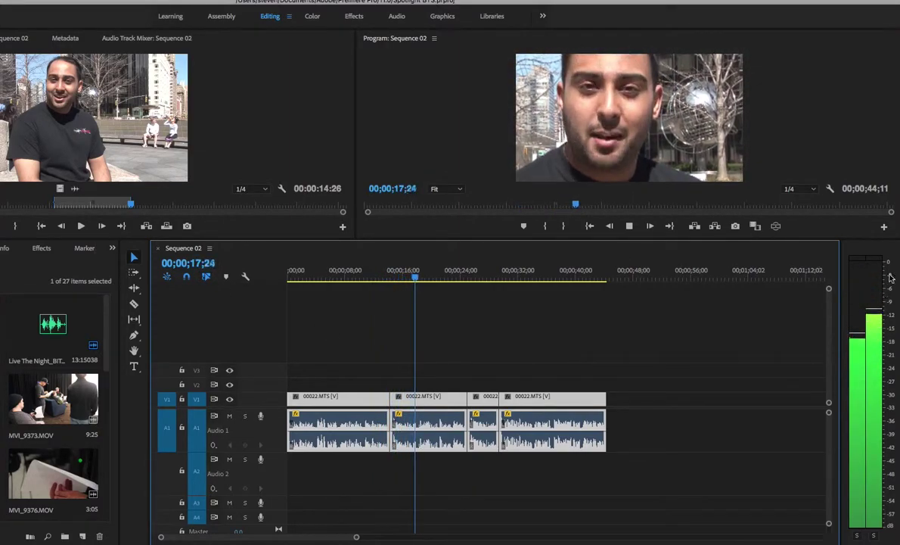
key(space)
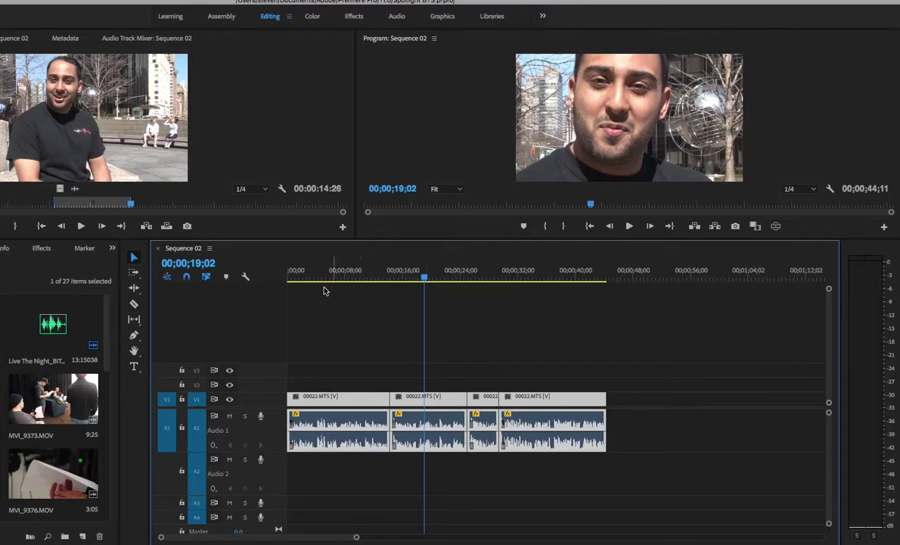
mouse_move(307, 274)
mouse_down()
mouse_move(569, 280)
mouse_move(151, 304)
mouse_up()
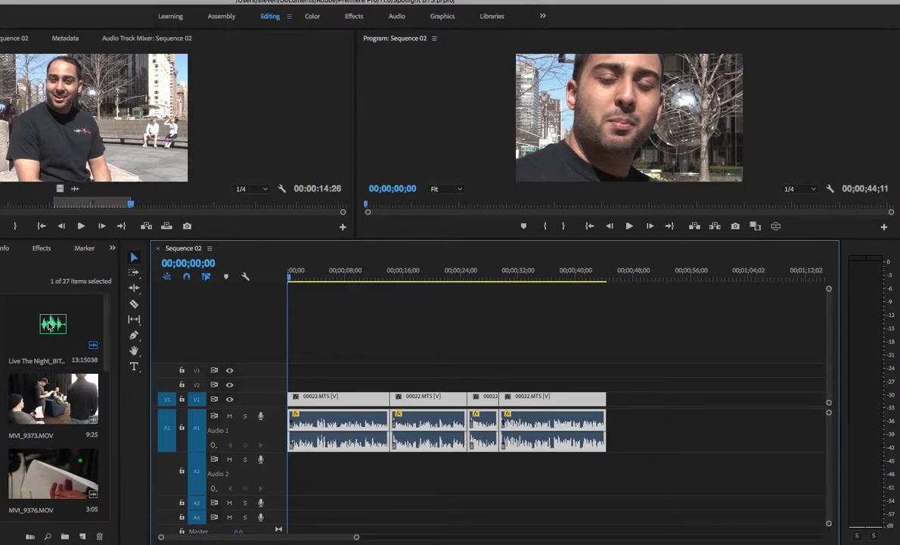
- Place 'Live The Night' on Audio 2, stretch it to the 44-second length, and preview it
drag(51, 324, 275, 477)
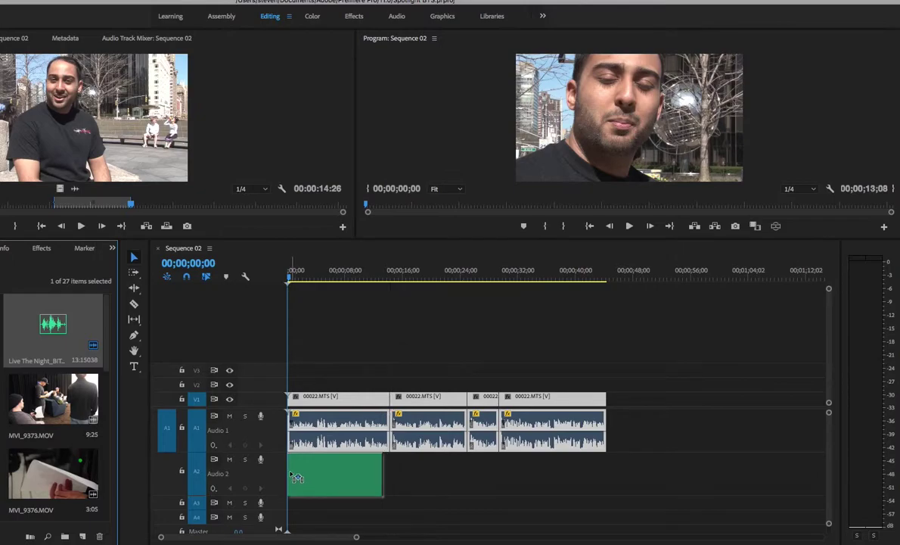
drag(382, 473, 606, 476)
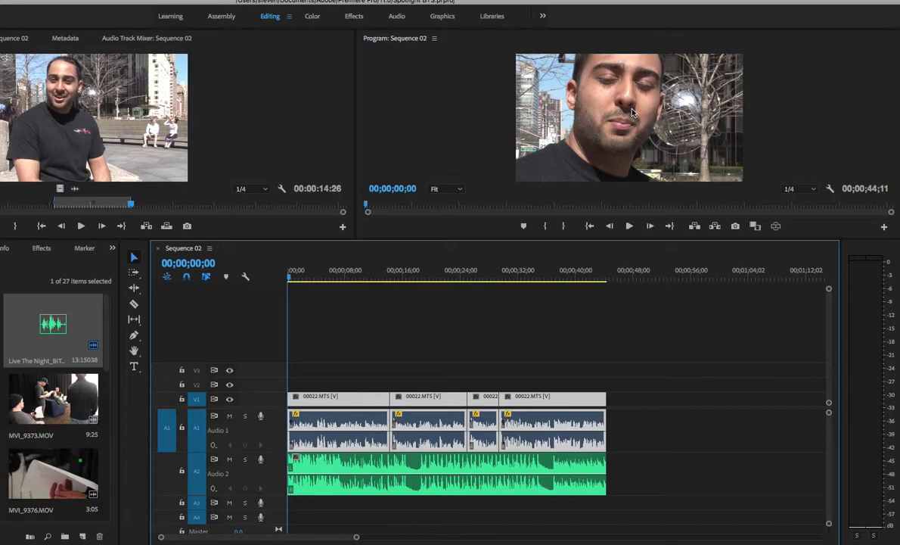
key(space)
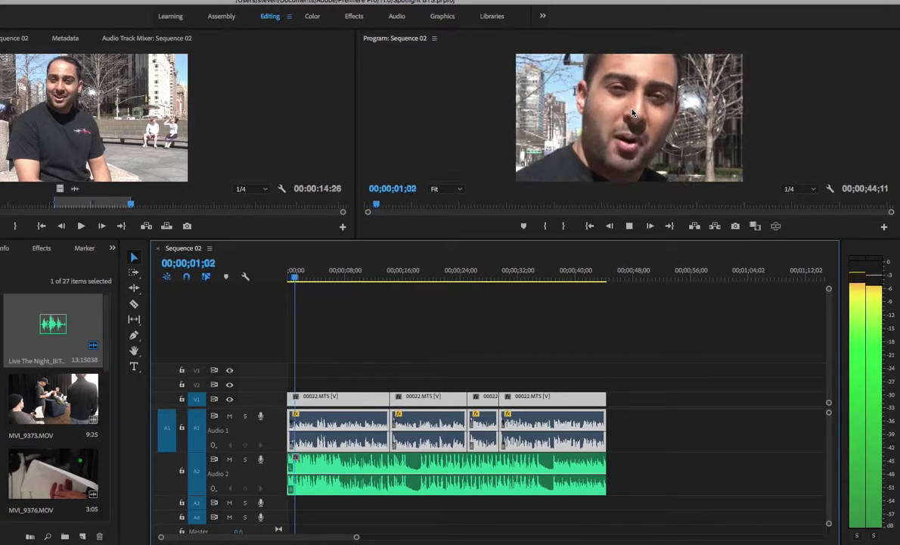
key(space)
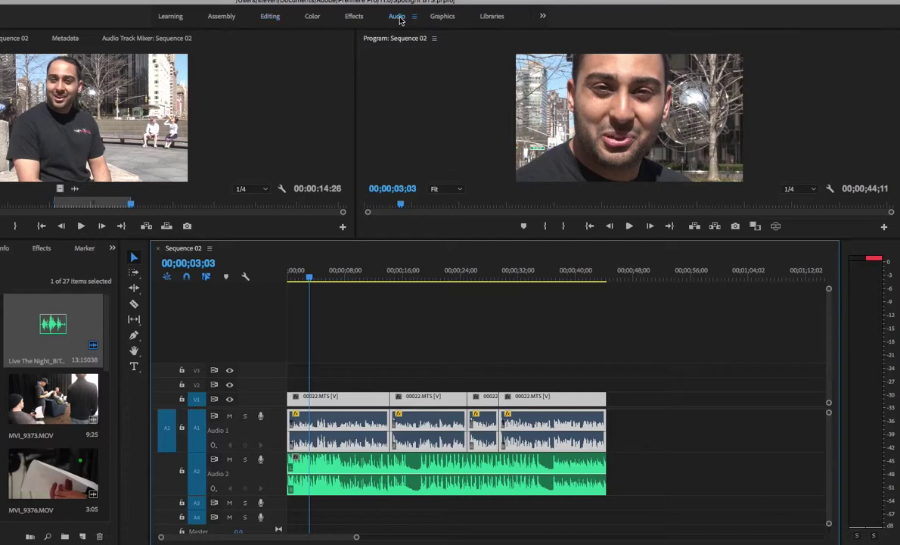
- Switch to the Audio workspace to show the Audio Clip Mixer and Essential Sound panels
click(398, 17)
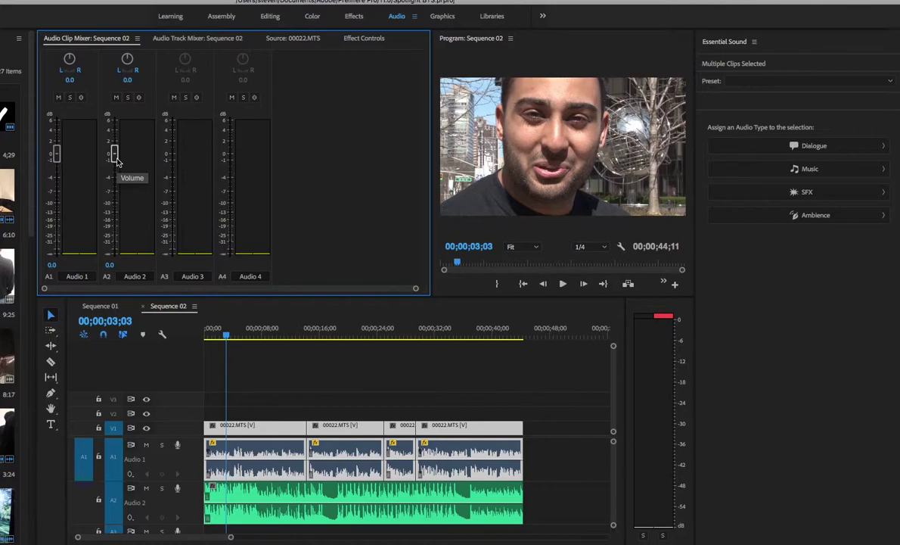
- Pull the Audio 2 fader down to about -19 dB and play back from the start
drag(115, 155, 113, 222)
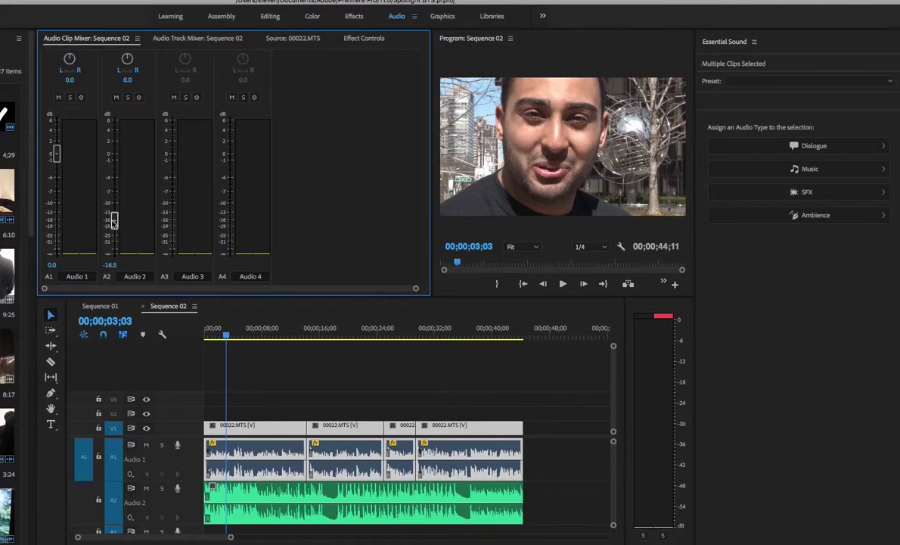
drag(113, 220, 112, 227)
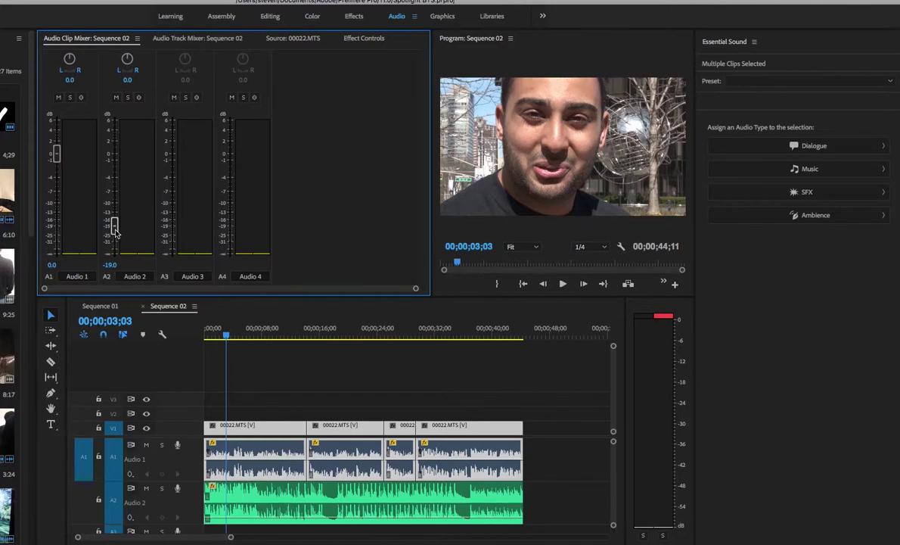
click(161, 334)
key(Home)
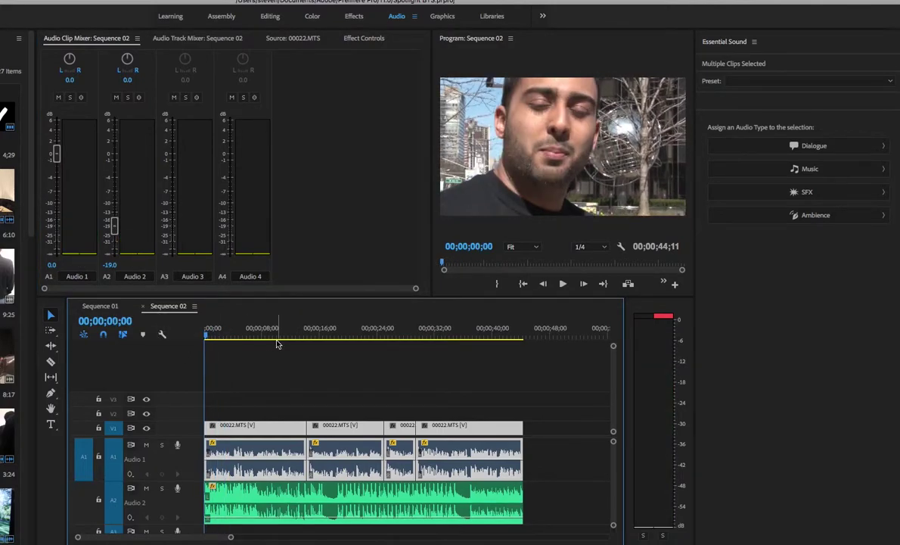
key(space)
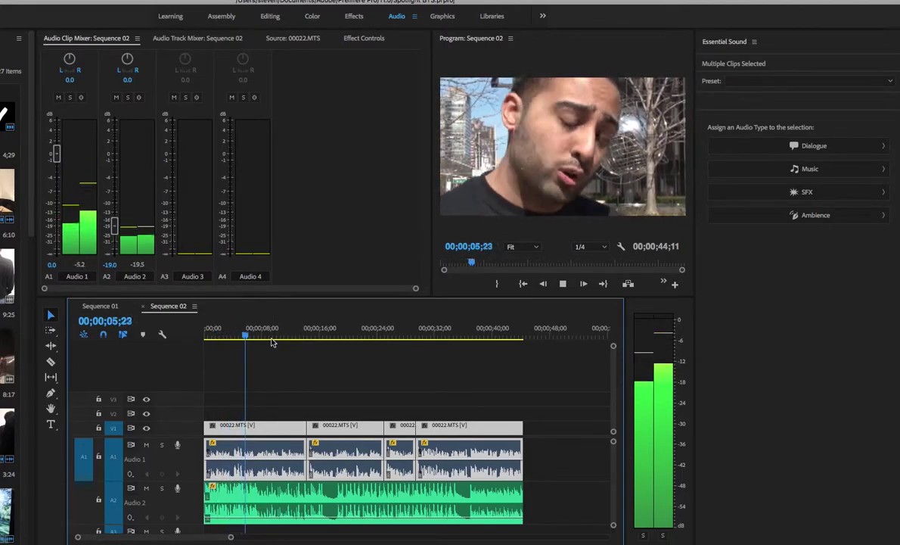
key(space)
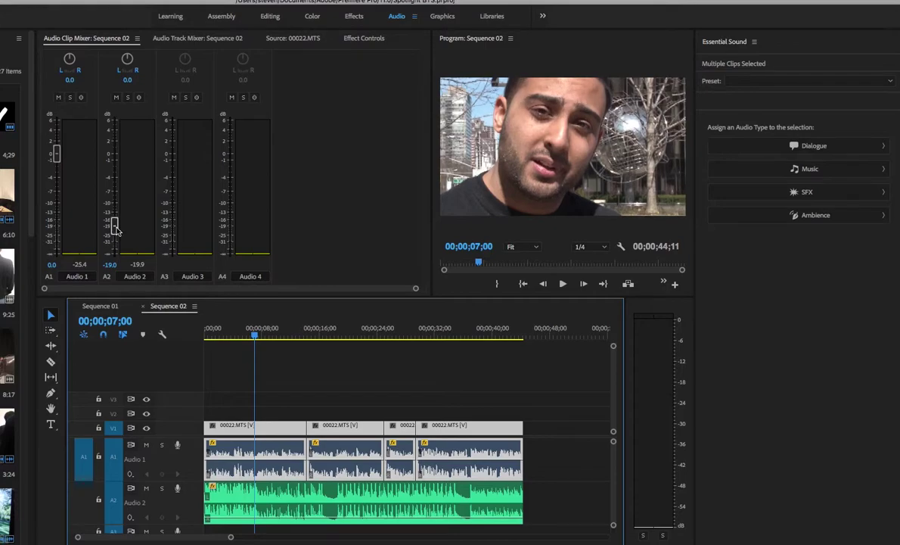
- Try -20 dB during playback, then settle the music at about -17.5 dB
drag(115, 229, 115, 231)
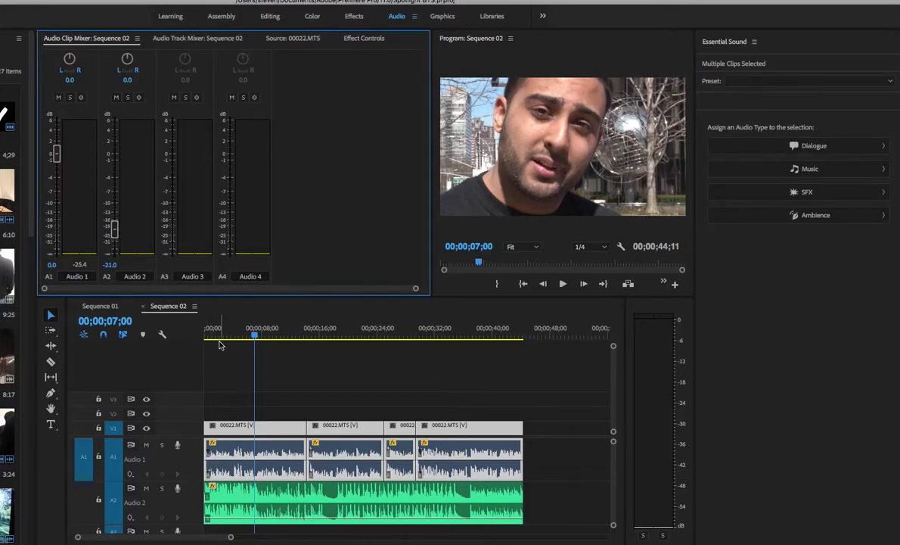
key(space)
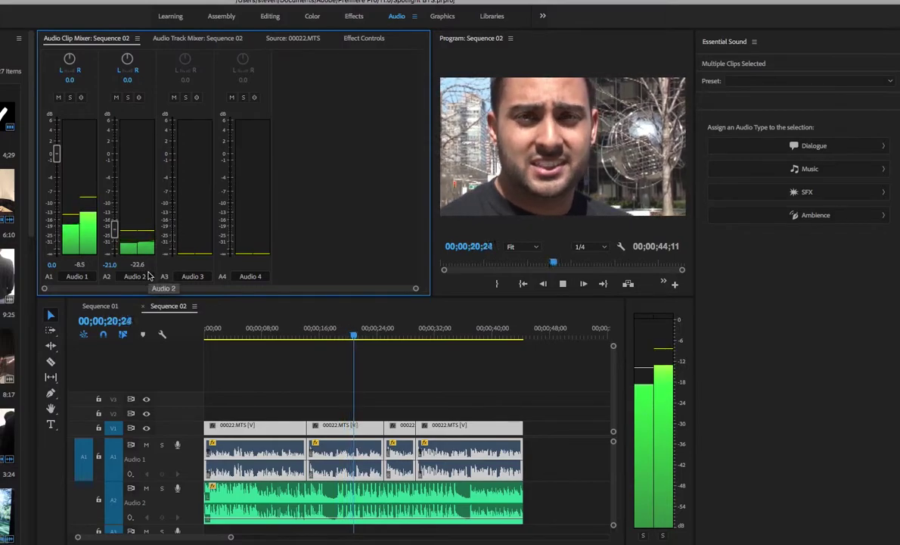
drag(113, 231, 114, 224)
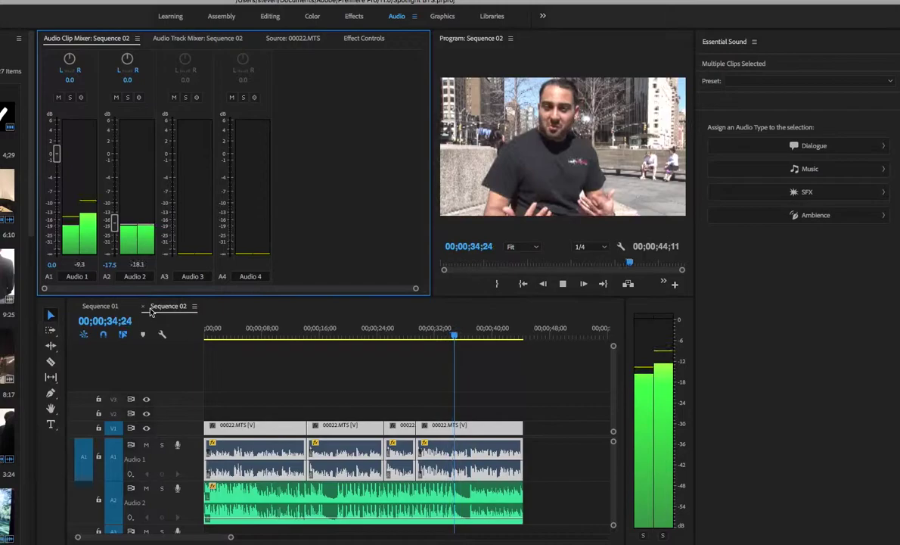
key(space)
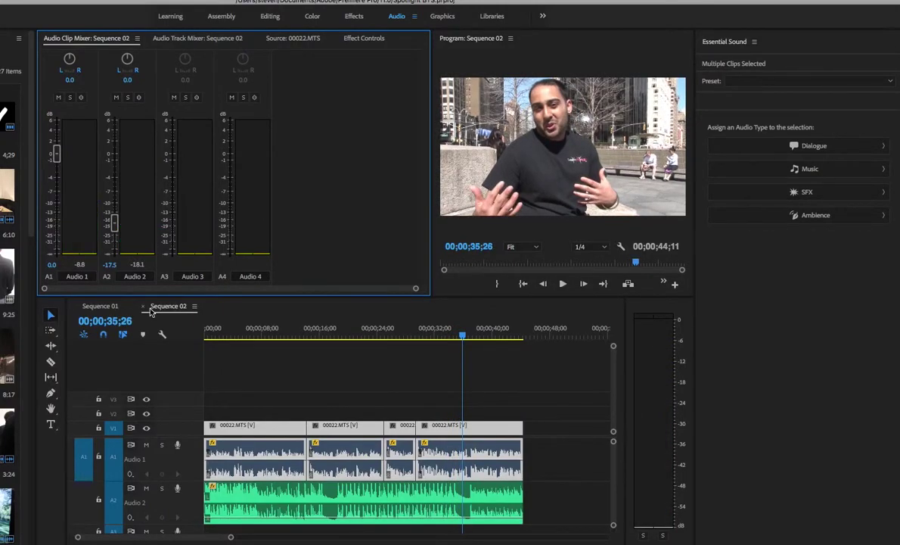